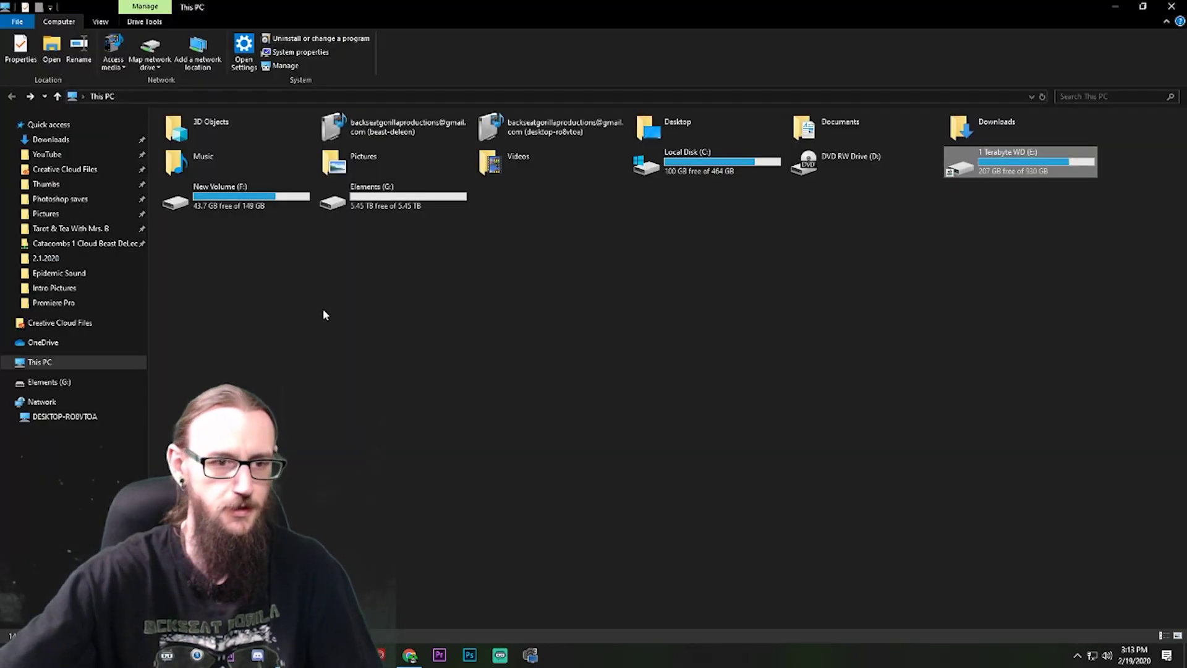
# Open the empty Elements (G:) drive, then switch to the browser showing the EaseUS homepage.
pyautogui.doubleClick(378, 204)
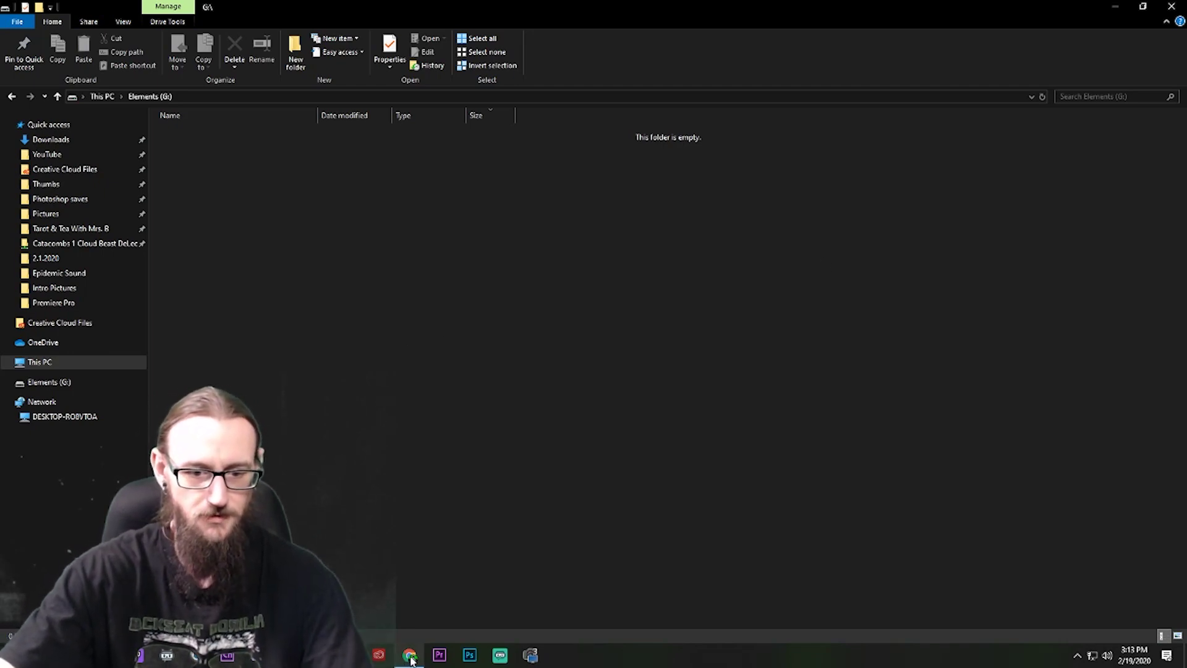
pyautogui.click(410, 657)
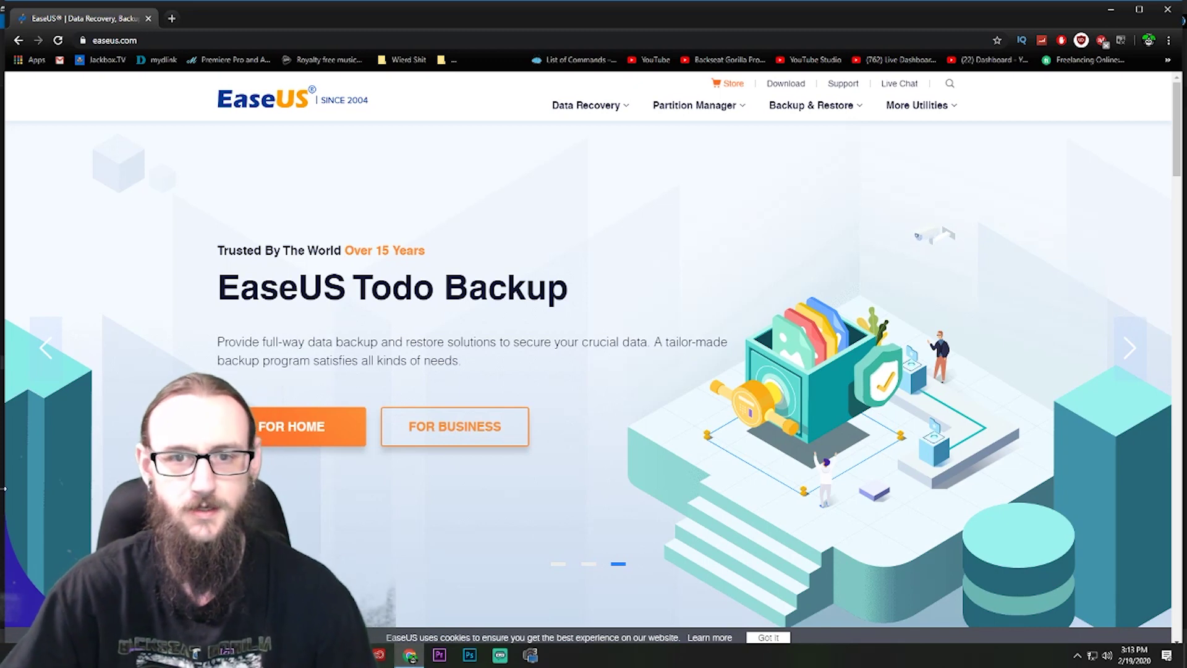
# Request the free Todo Backup download from the EaseUS download center, pasting a sign-up e-mail address.
pyautogui.click(318, 425)
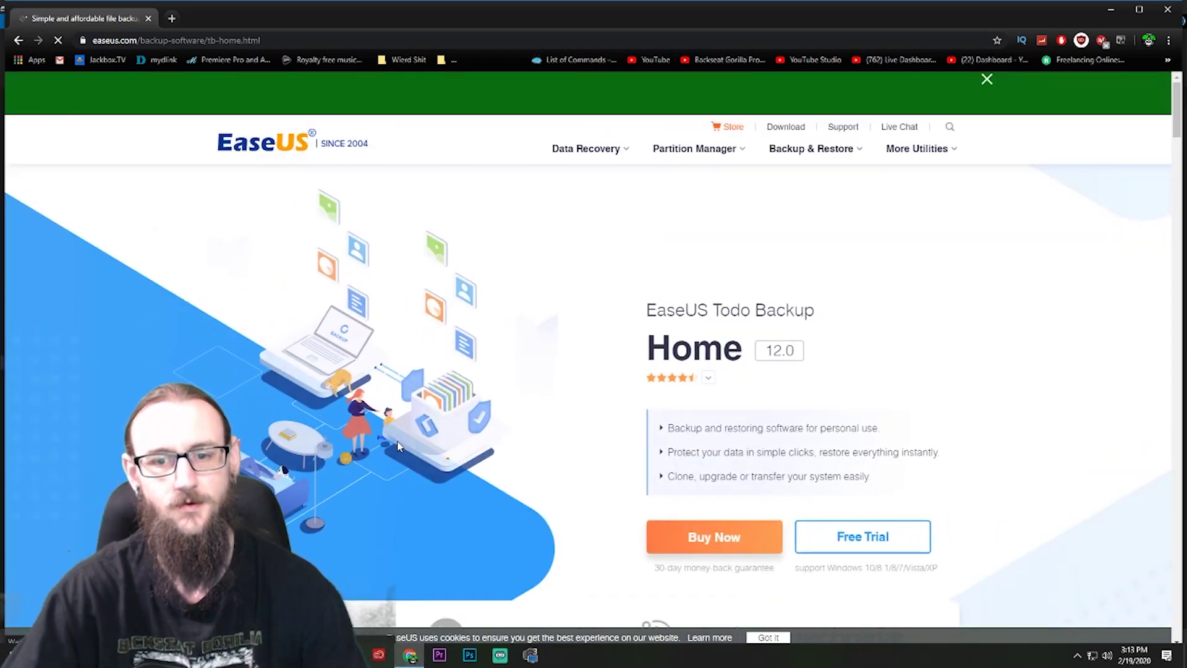
pyautogui.scroll(-3, 554, 439)
pyautogui.scroll(3, 554, 438)
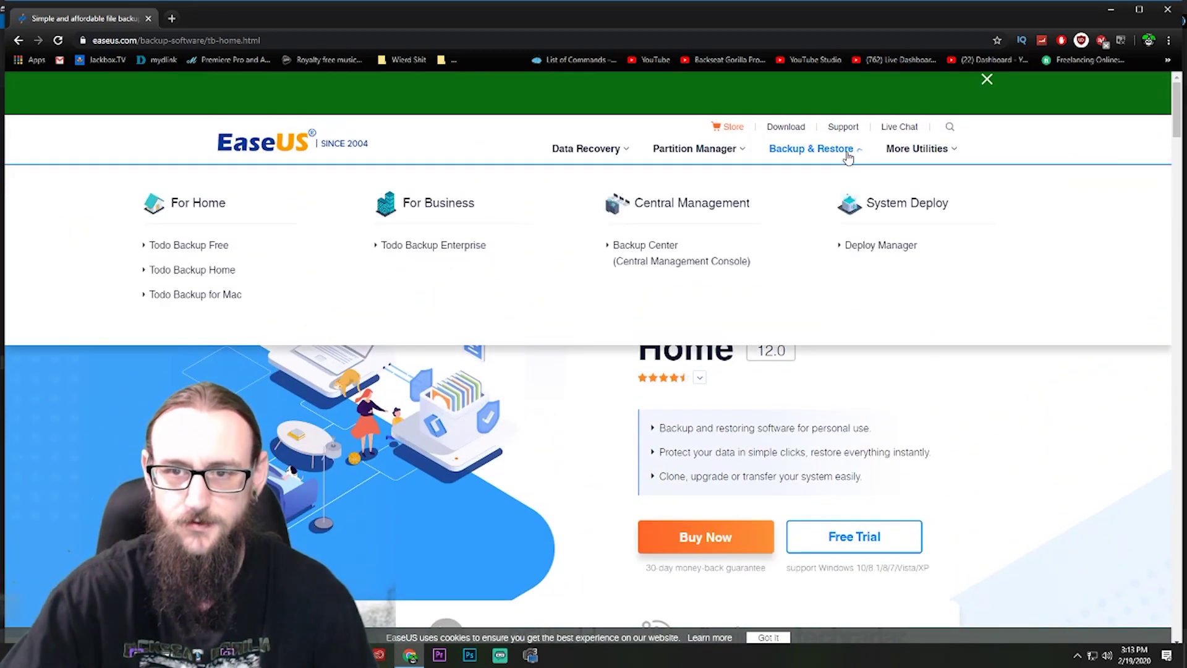
pyautogui.click(786, 126)
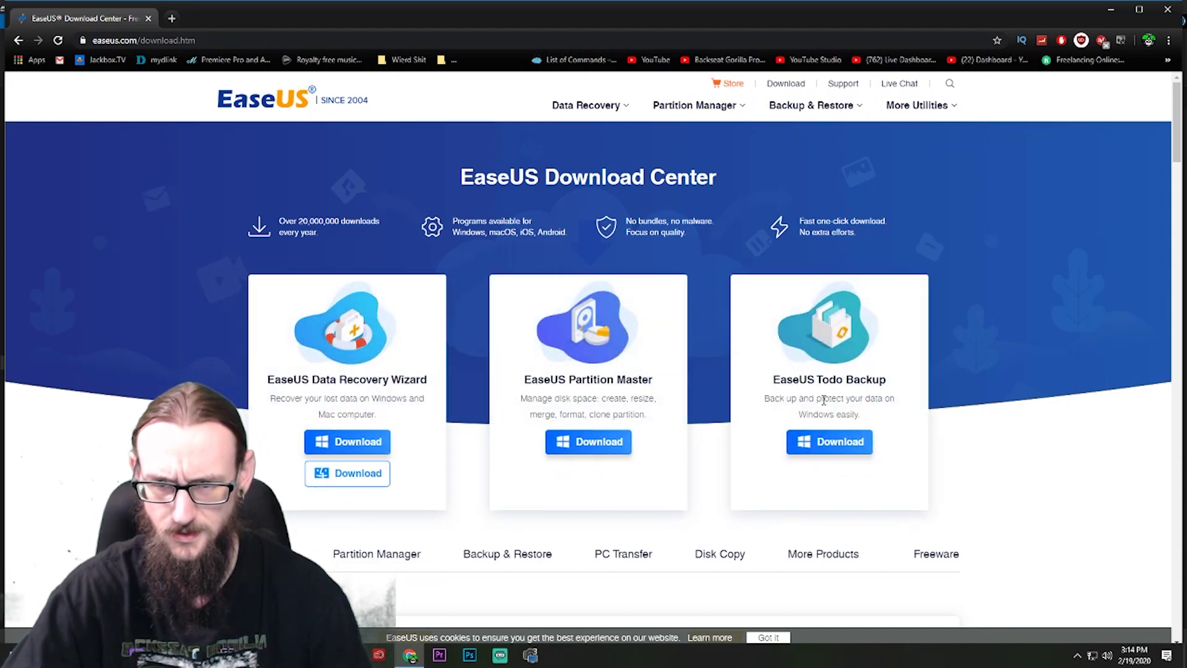
pyautogui.click(827, 443)
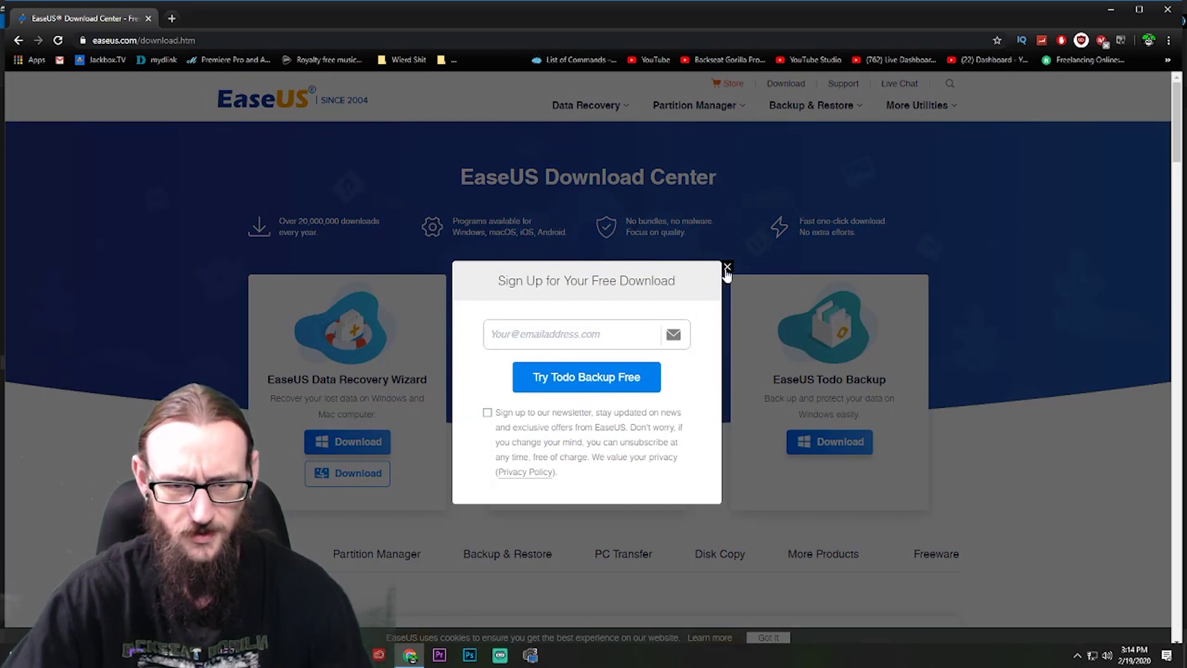
pyautogui.hotkey('ctrl', 'v')
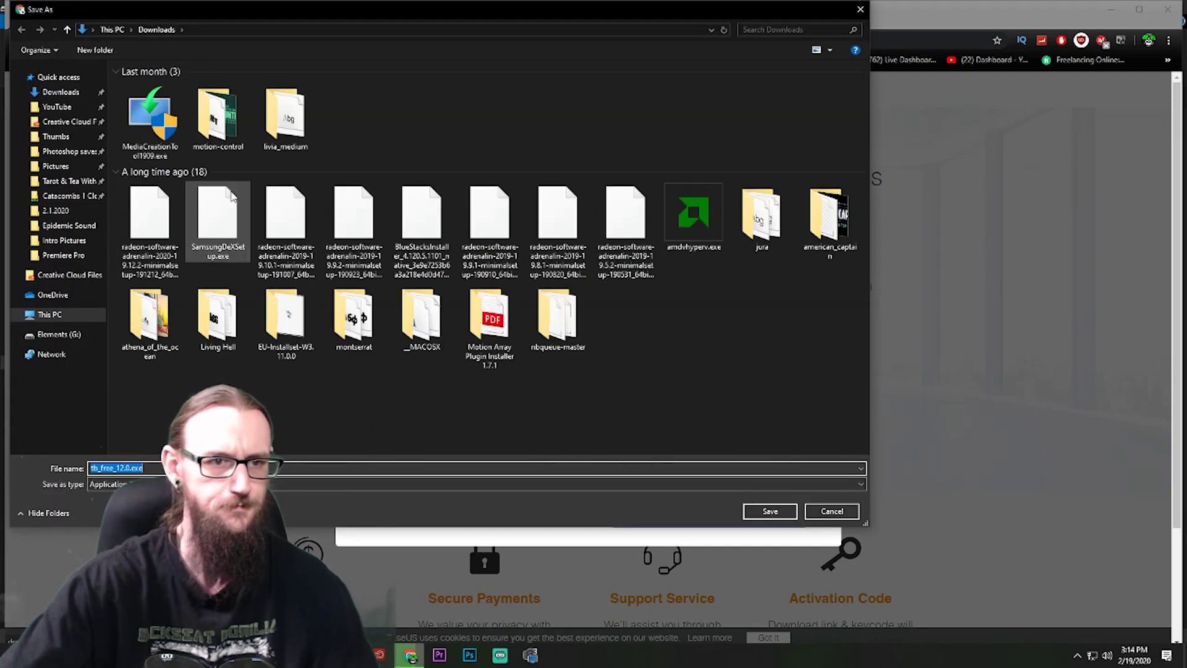
# Save tb_free_12.0.exe to Downloads and continue past the version comparison page.
pyautogui.click(770, 511)
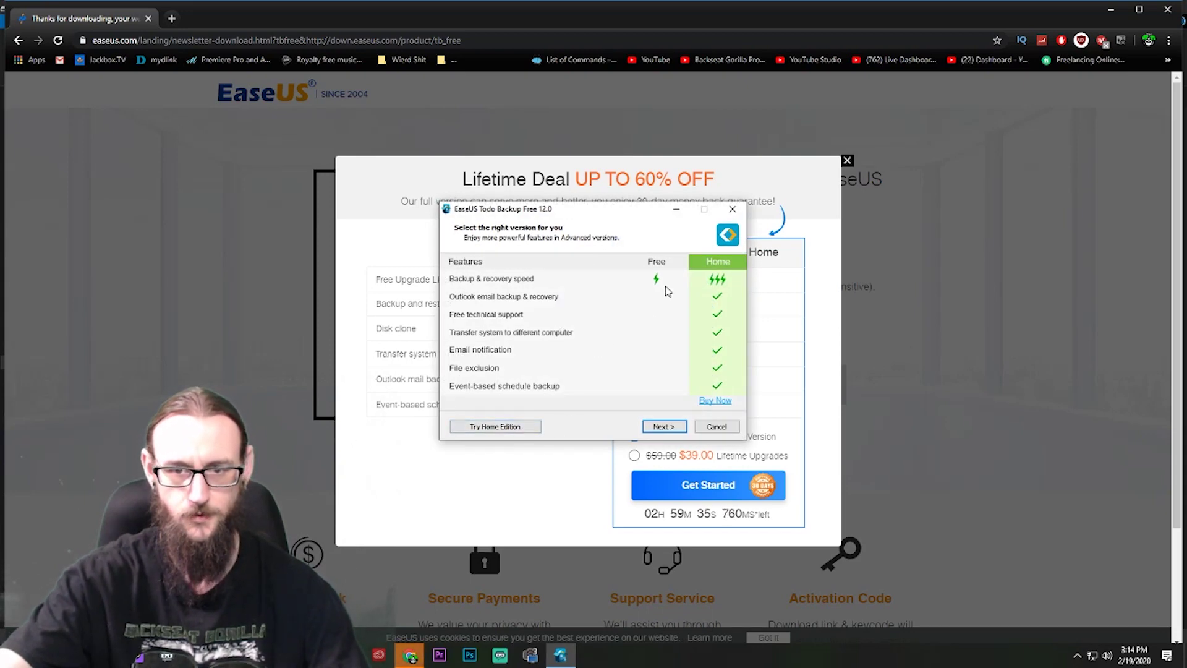
pyautogui.click(659, 426)
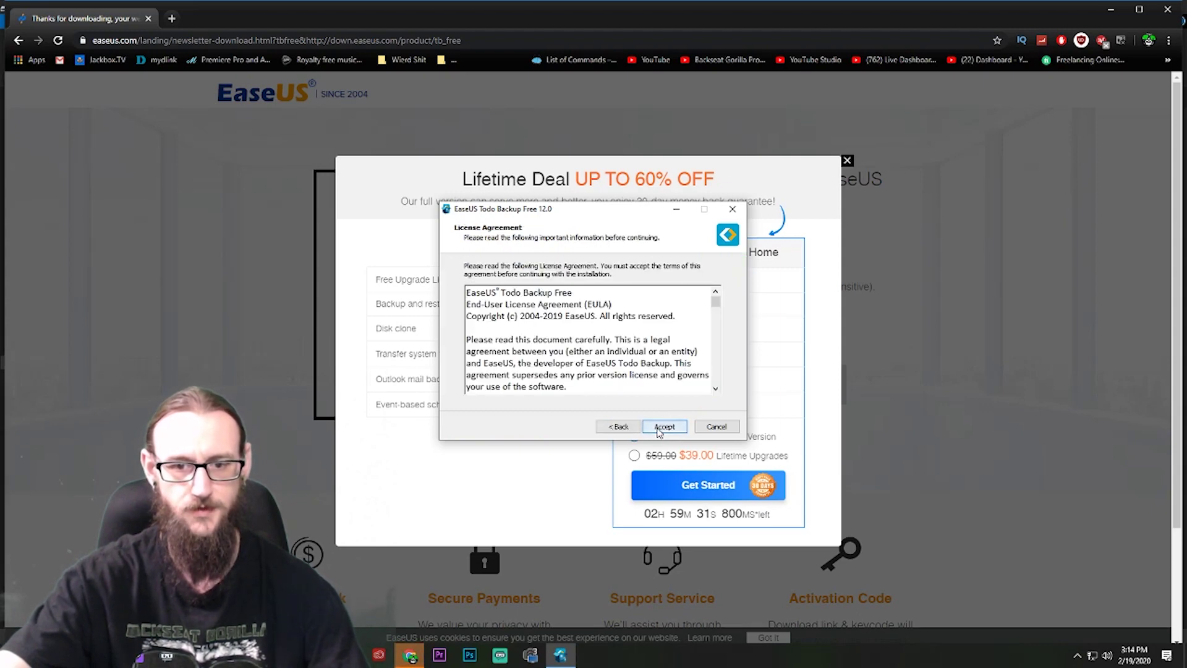
# Accept the license, keep the default install folder and desktop icon, and set backup storage to G:\My Backups.
pyautogui.click(659, 431)
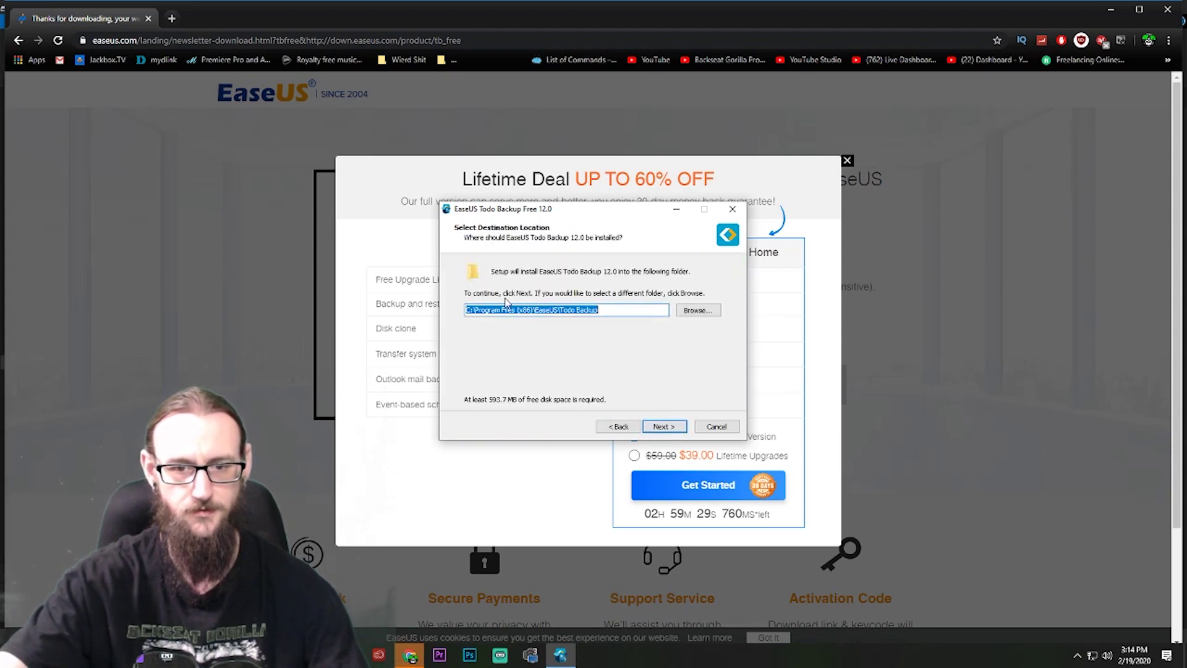
pyautogui.click(660, 429)
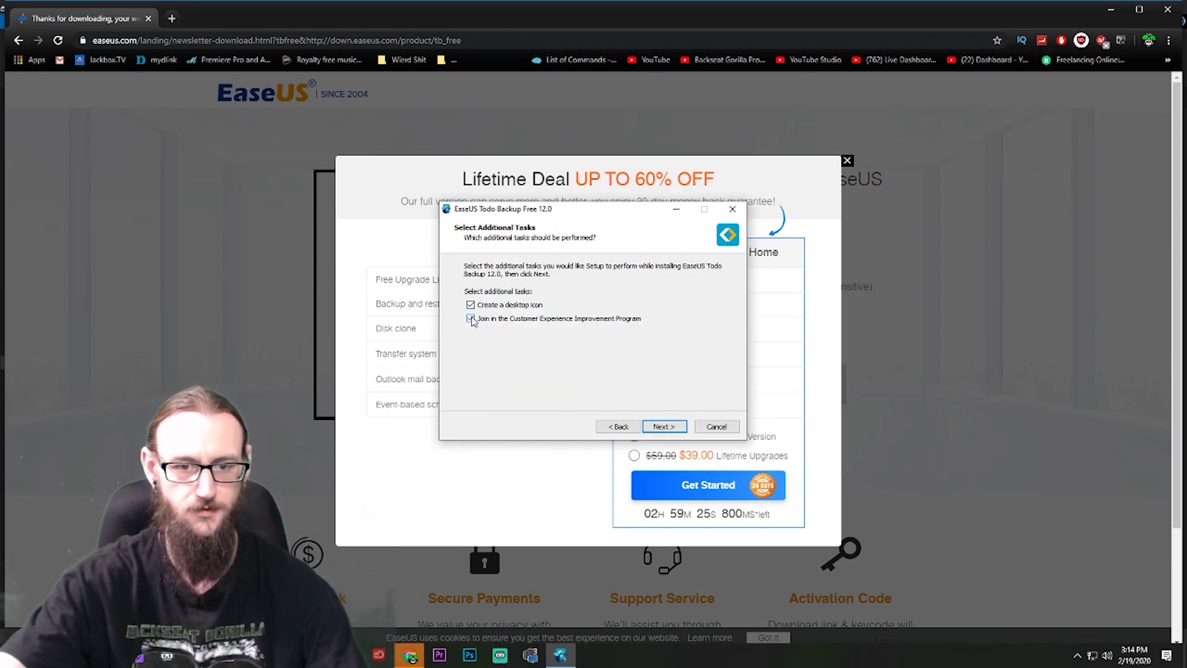
pyautogui.click(659, 427)
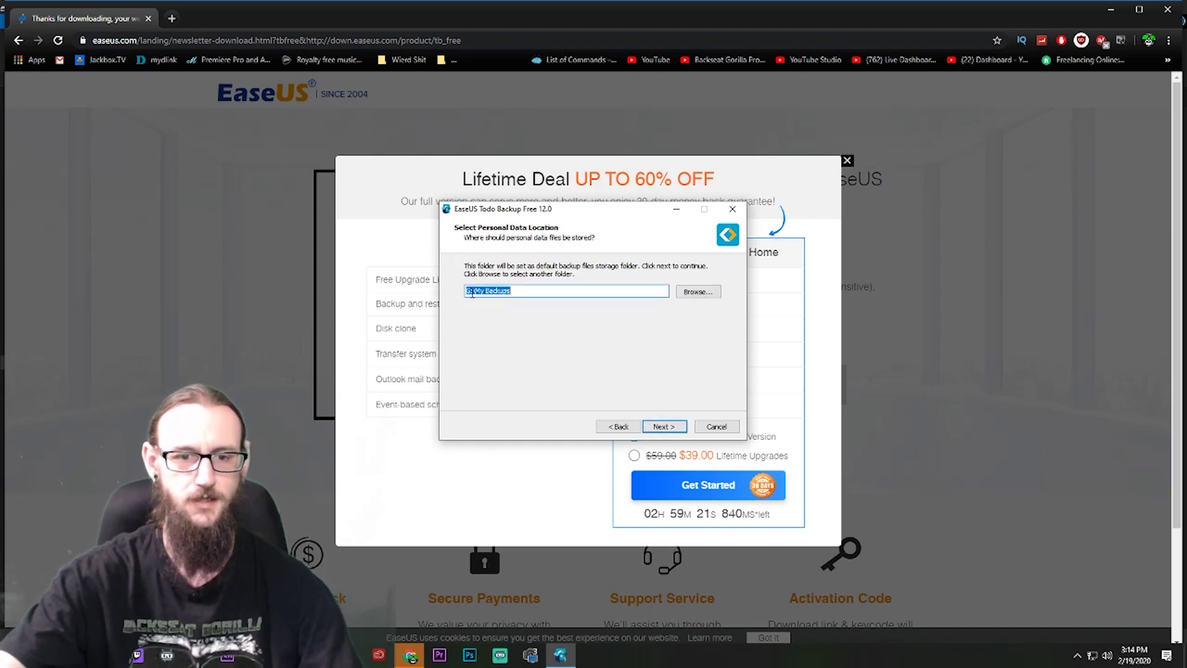
pyautogui.click(695, 292)
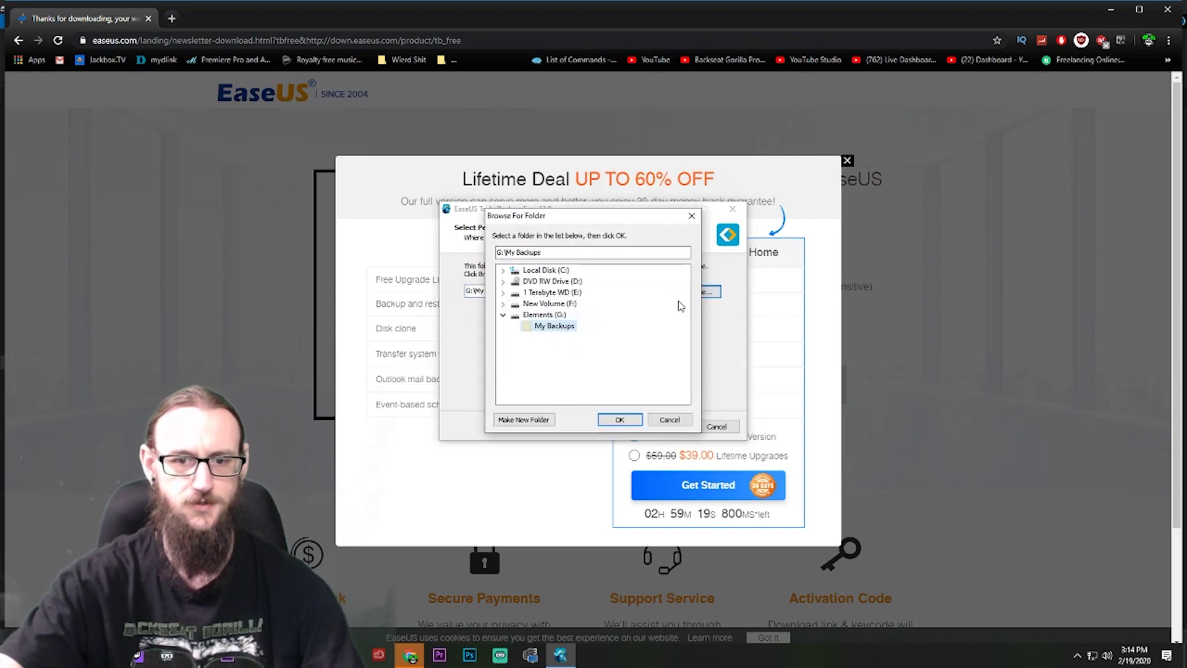
pyautogui.click(545, 315)
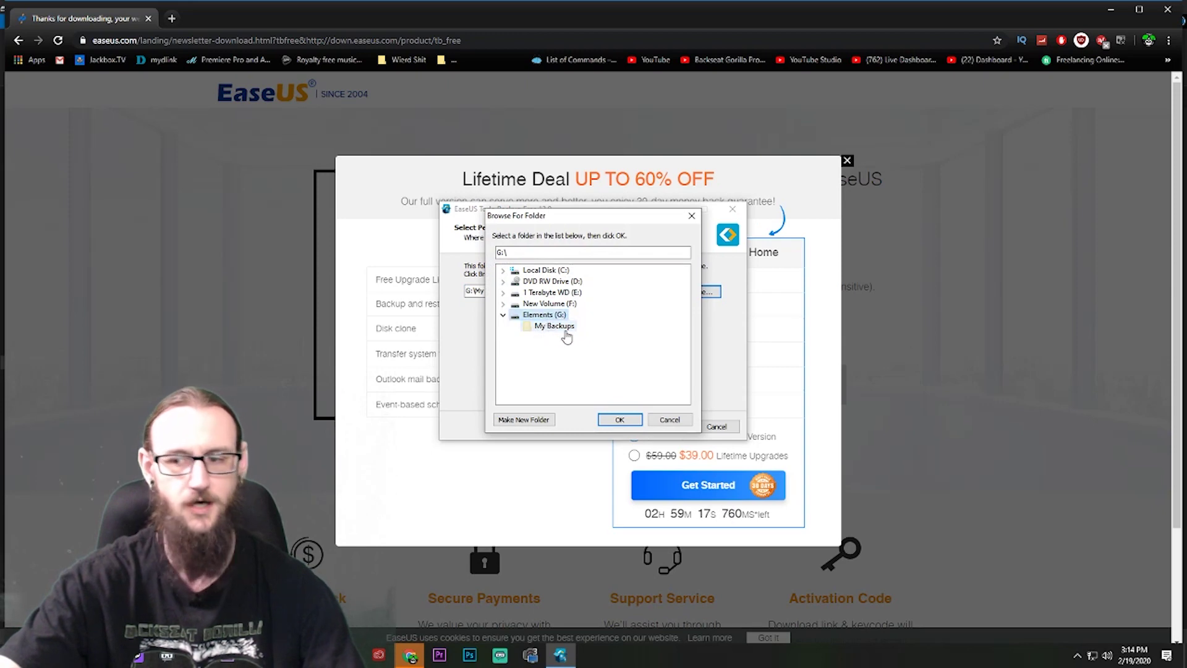
pyautogui.click(554, 326)
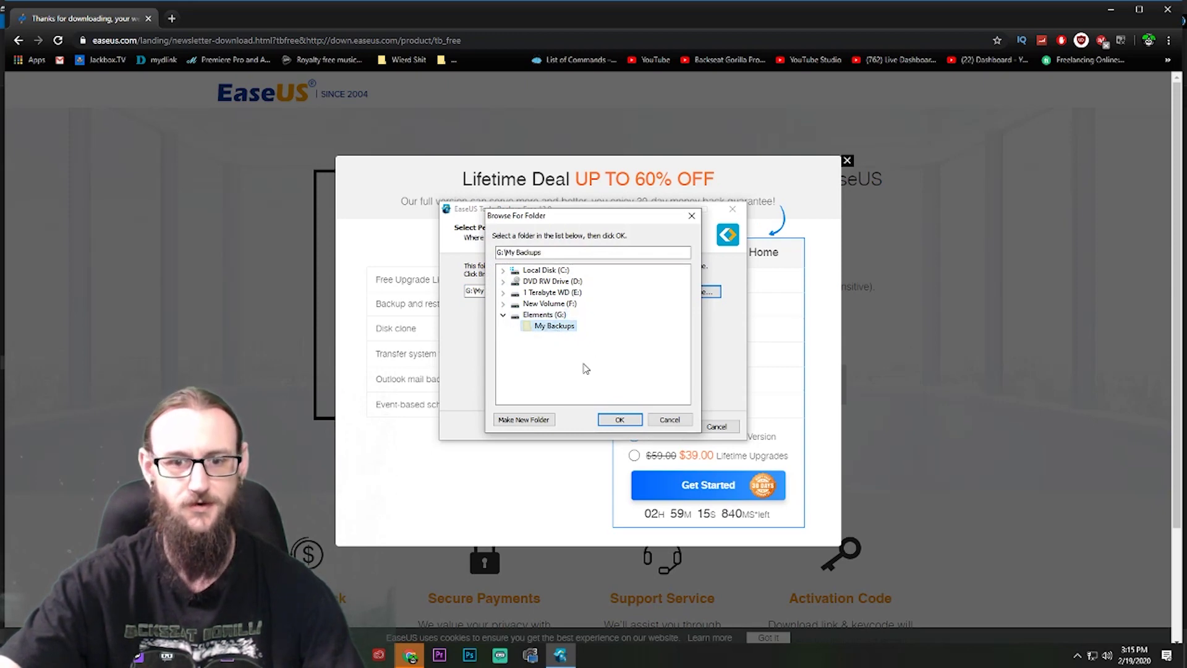
pyautogui.click(615, 423)
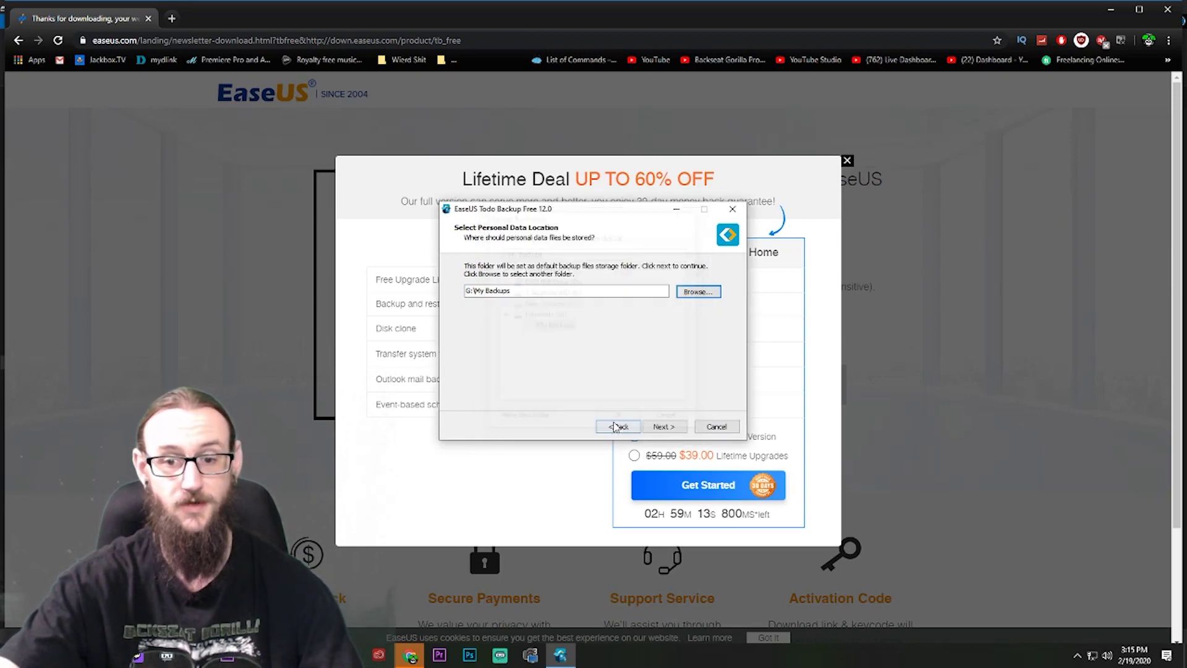
# Install Todo Backup Free 12.0, finish with Launch checked, and minimize the browser.
pyautogui.click(664, 426)
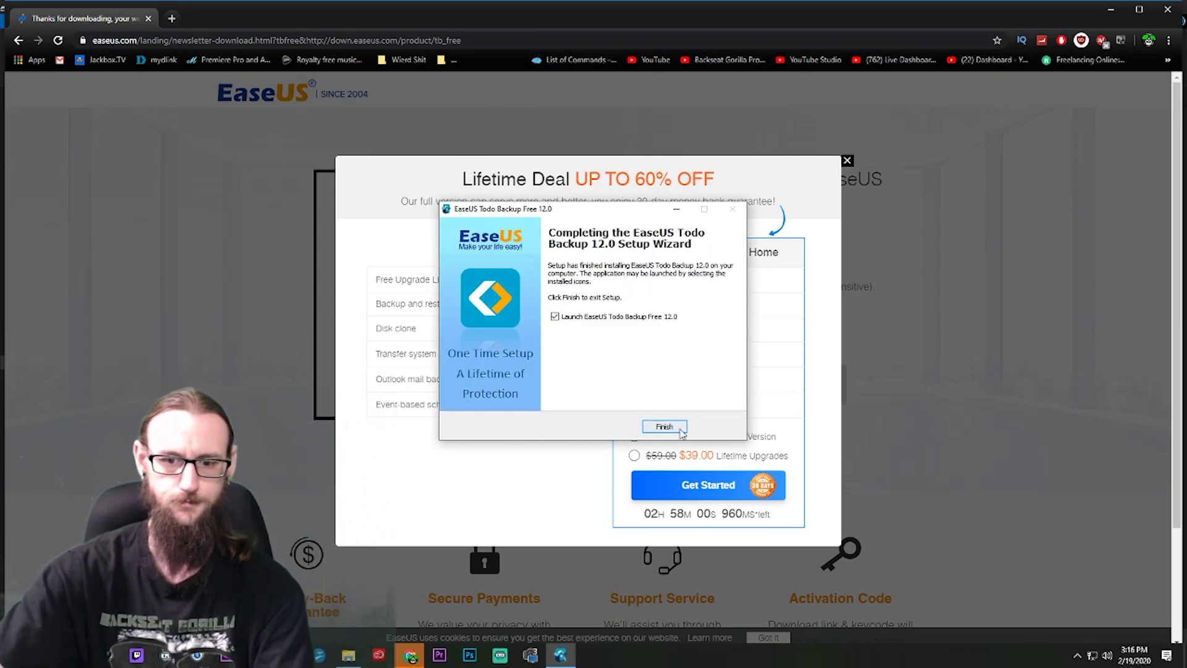
pyautogui.click(679, 427)
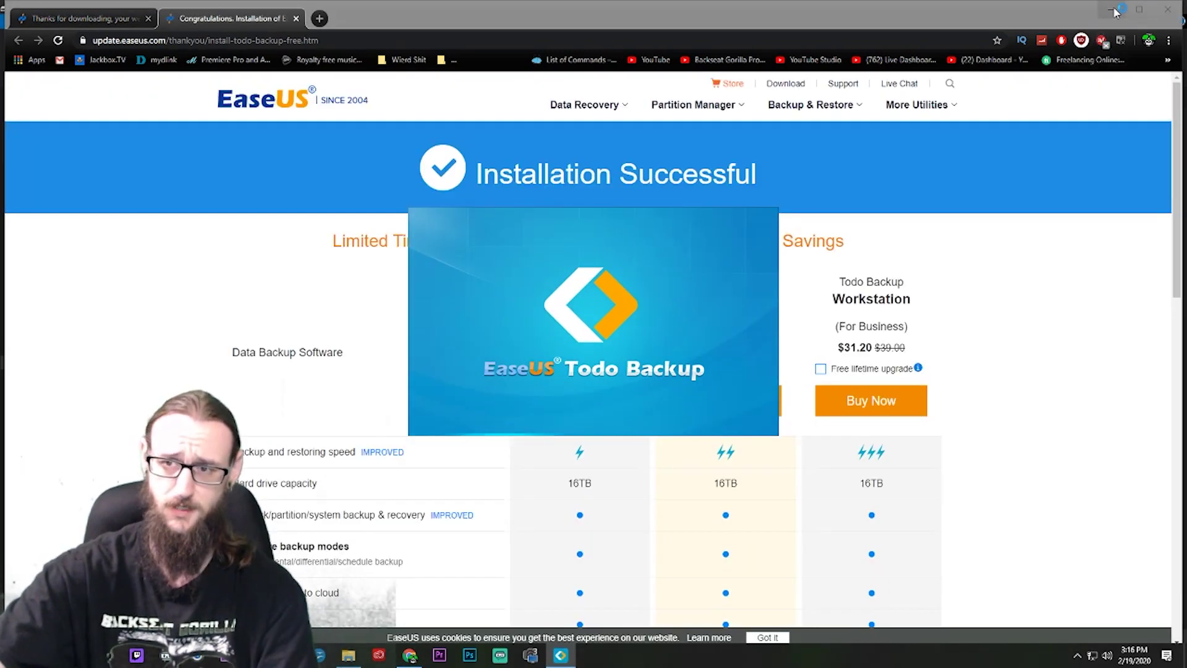
pyautogui.click(1113, 10)
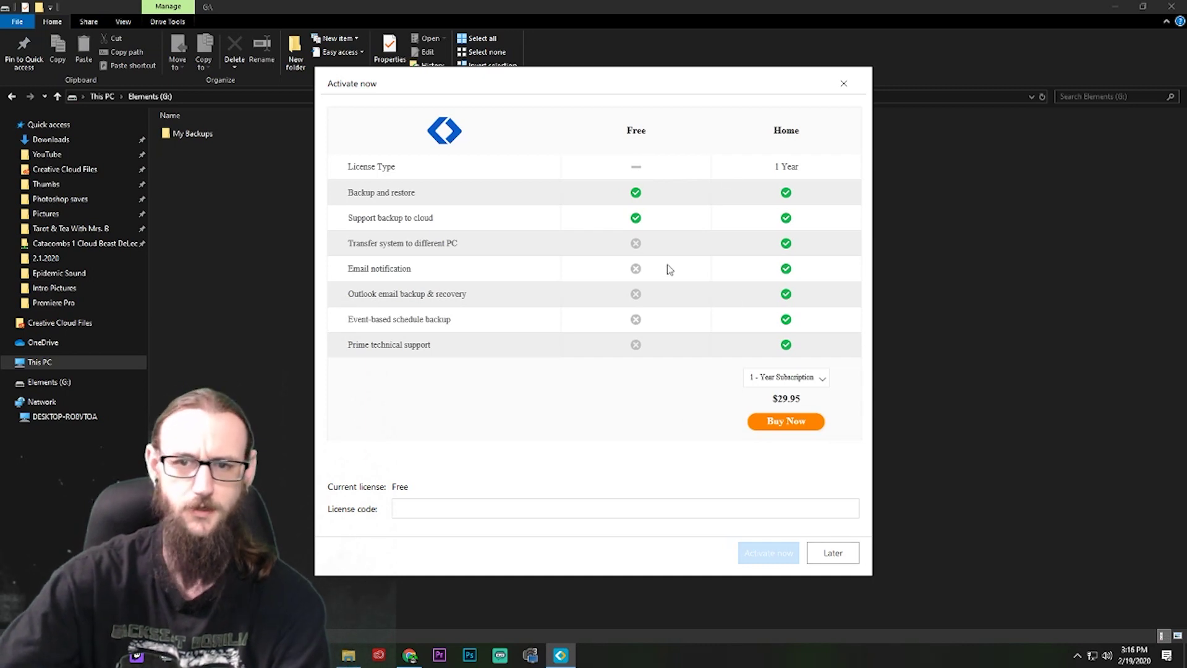
# Skip activation to stay on the Free version and dismiss the discount promotion popup.
pyautogui.click(838, 557)
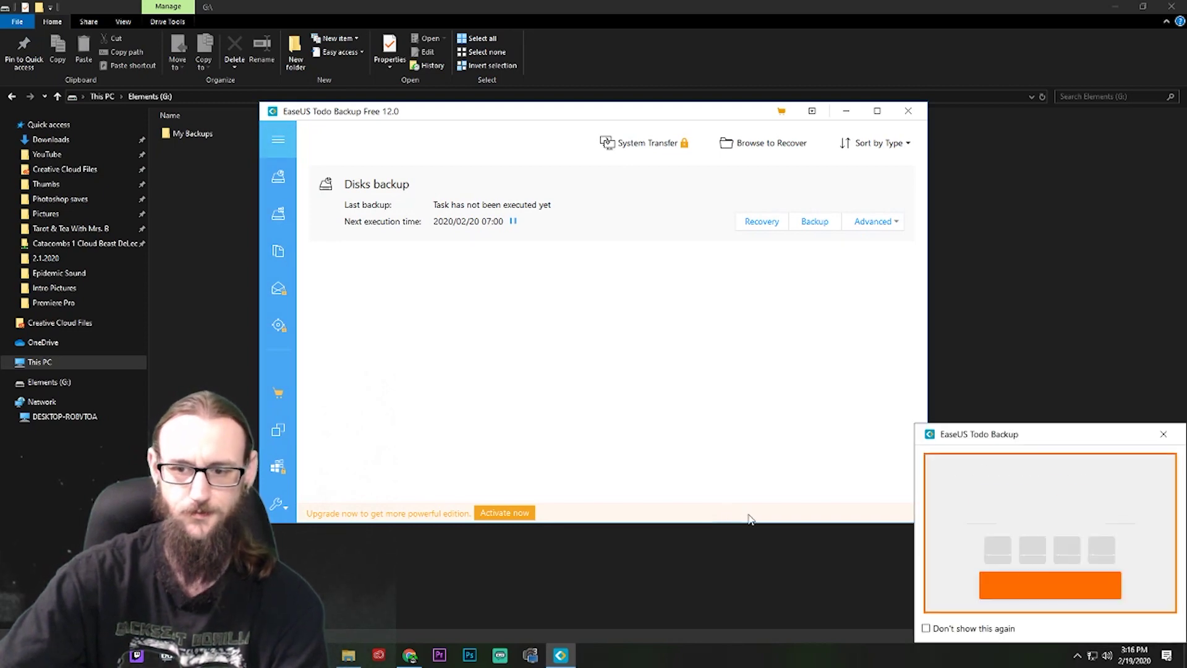
pyautogui.click(1163, 434)
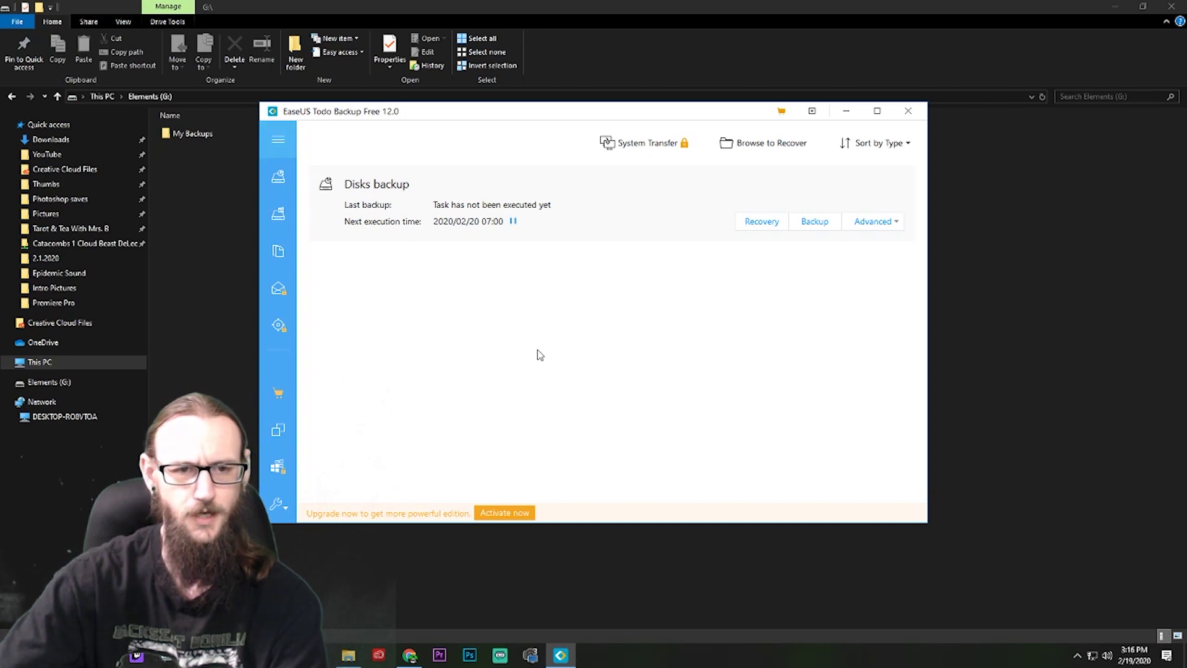
pyautogui.click(279, 176)
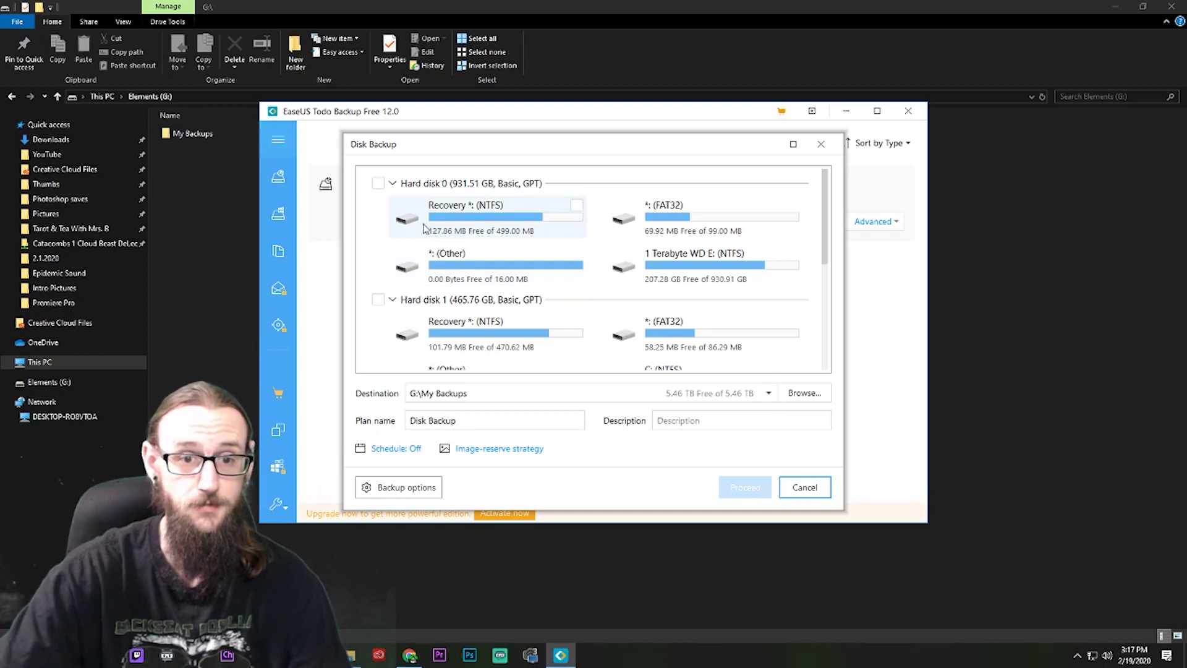
# Tick Hard disk 0, Hard disk 1 and Hard disk 2 as sources, leaving the Elements G: disk unselected.
pyautogui.click(377, 184)
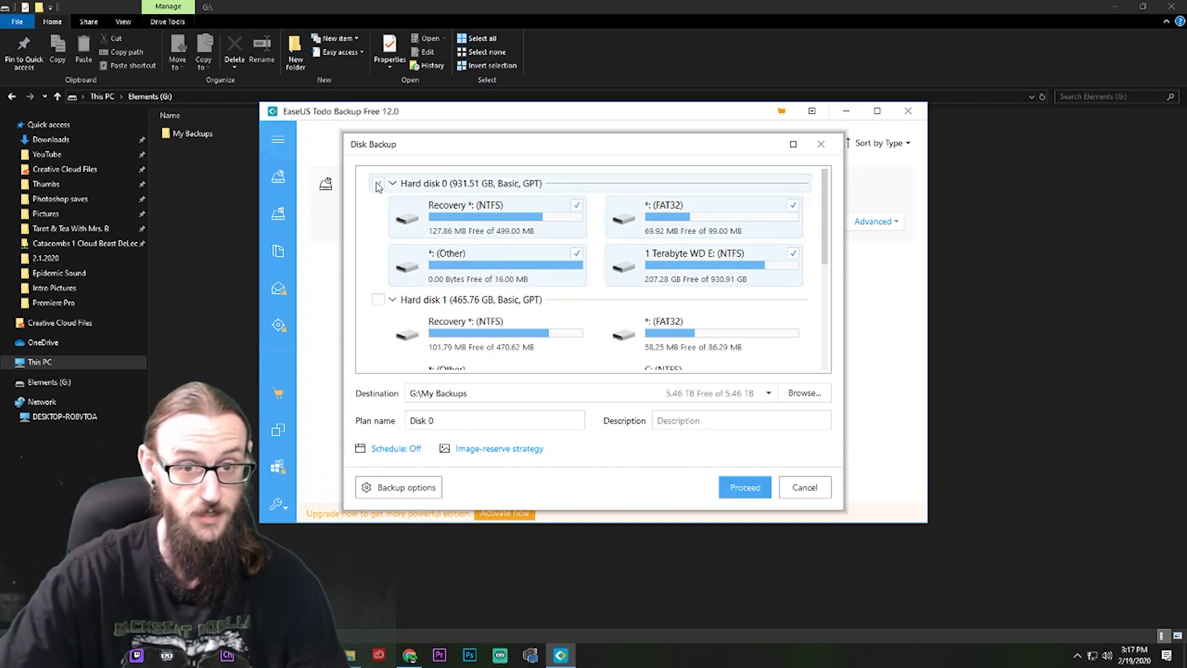
pyautogui.scroll(-2, 379, 204)
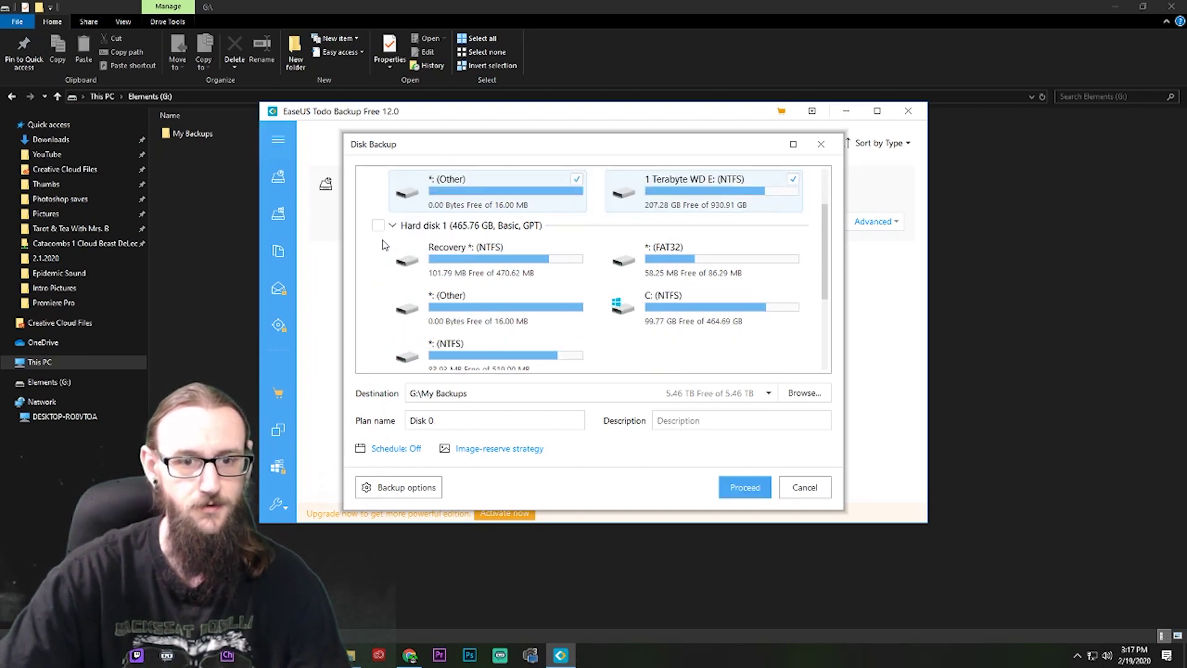
pyautogui.click(378, 228)
pyautogui.scroll(-3, 379, 232)
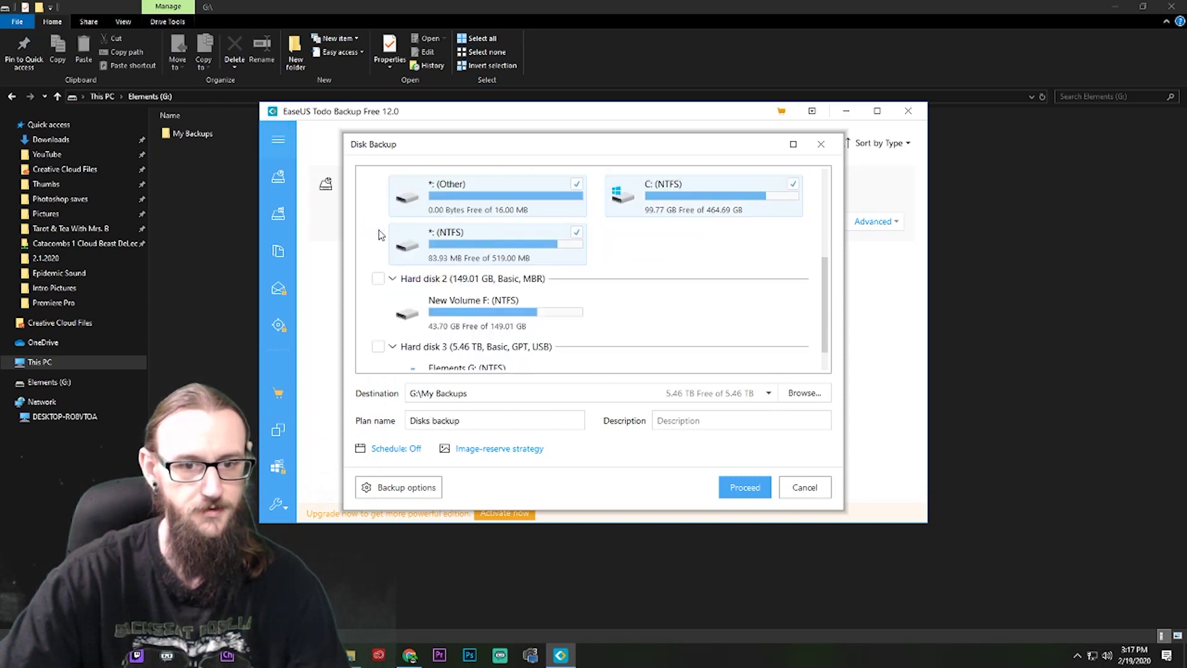
pyautogui.click(390, 277)
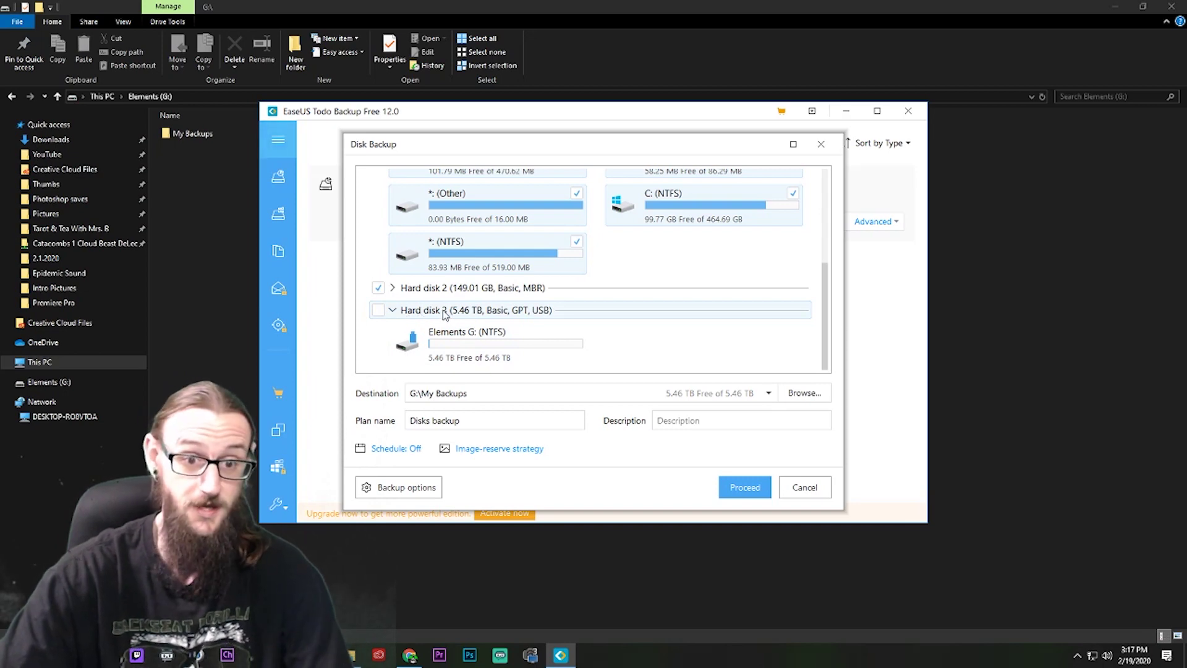
pyautogui.scroll(4, 440, 314)
pyautogui.scroll(-2, 437, 312)
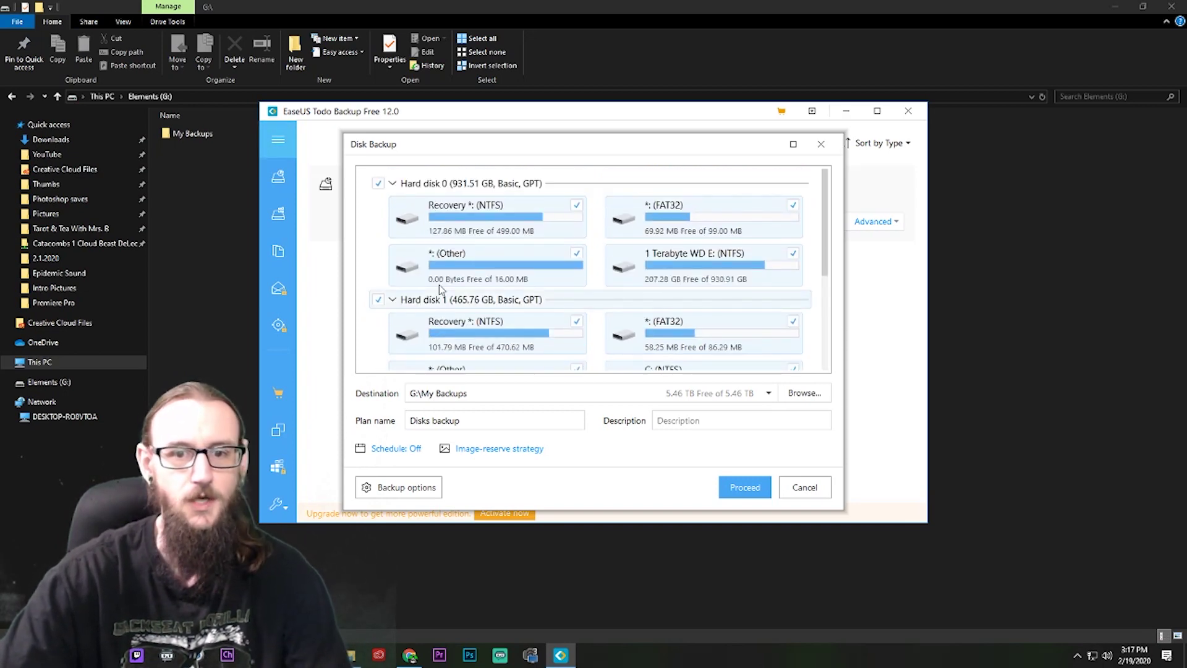
pyautogui.scroll(-2, 448, 282)
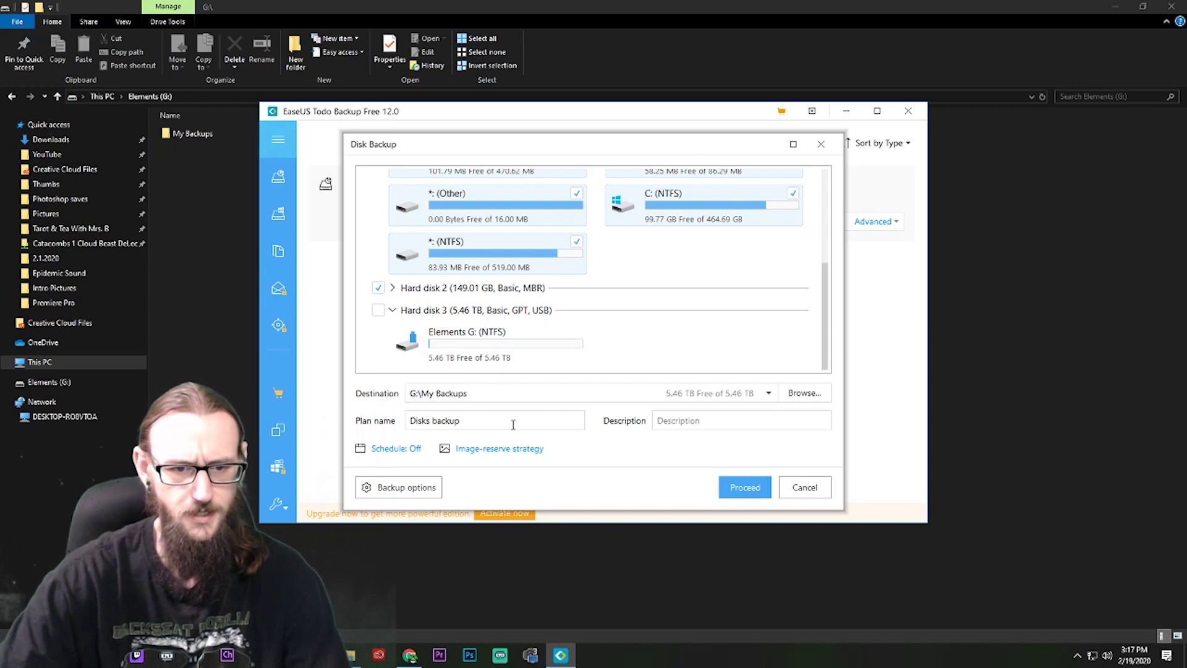
# Set a Daily schedule at 7:00 AM with the Incremental method and save it.
pyautogui.click(399, 448)
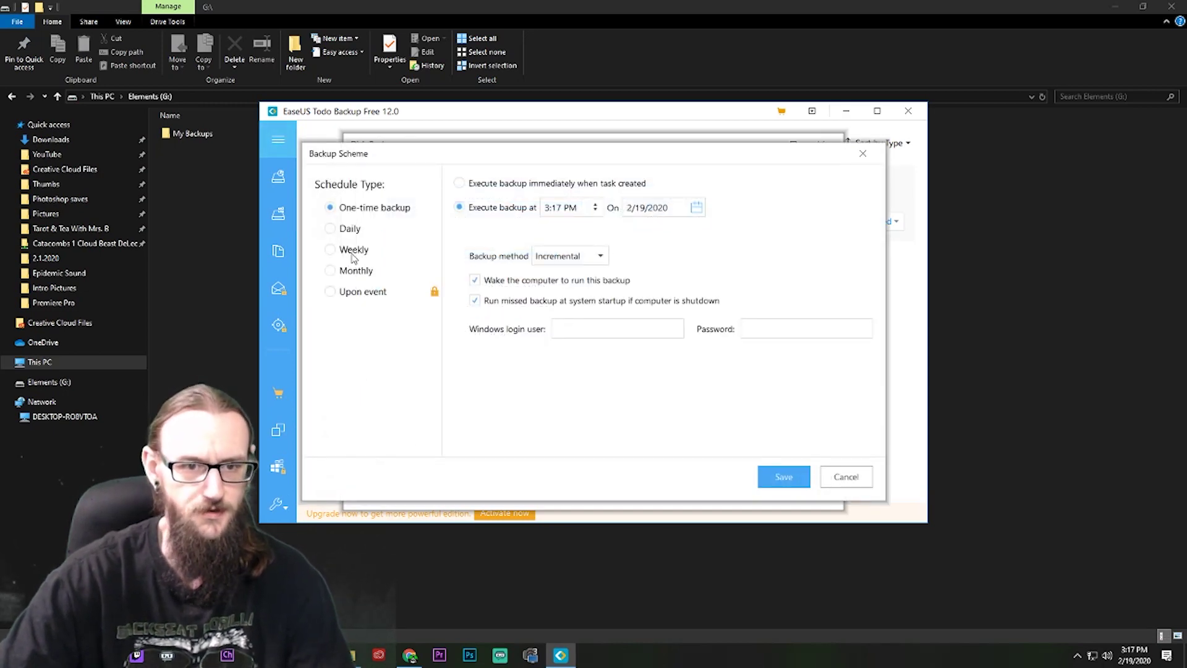
pyautogui.click(330, 230)
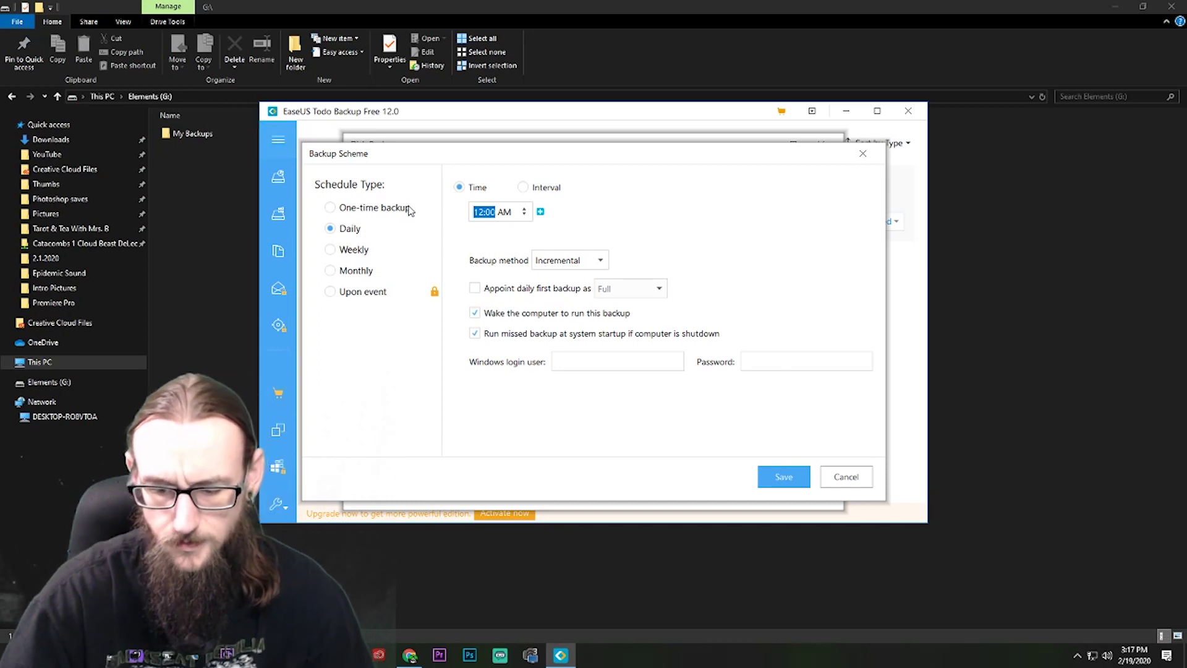
pyautogui.click(523, 209)
pyautogui.click(524, 209)
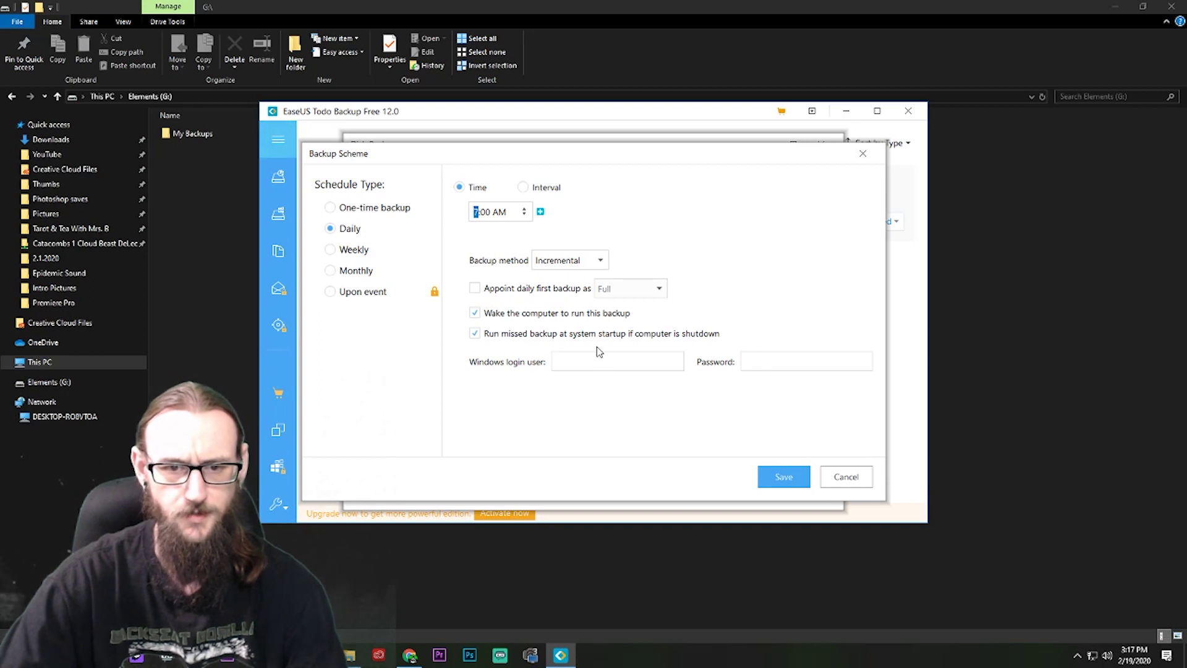
pyautogui.click(774, 482)
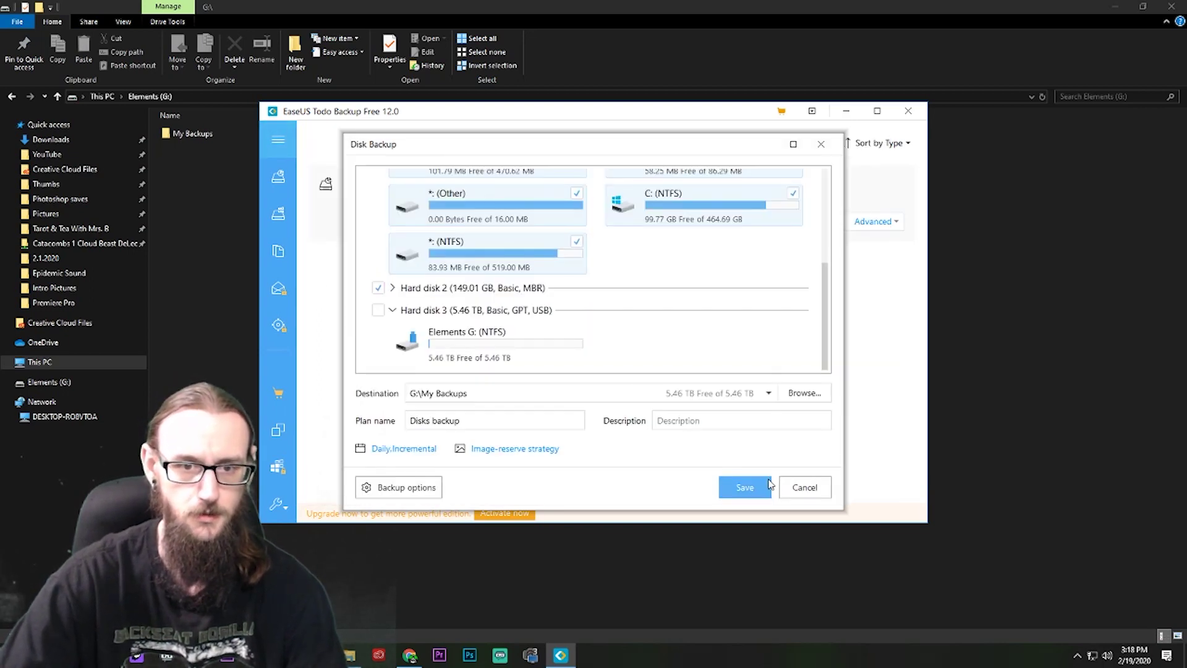
# Enable the image reserve strategy to keep images no more than 7 days.
pyautogui.click(484, 449)
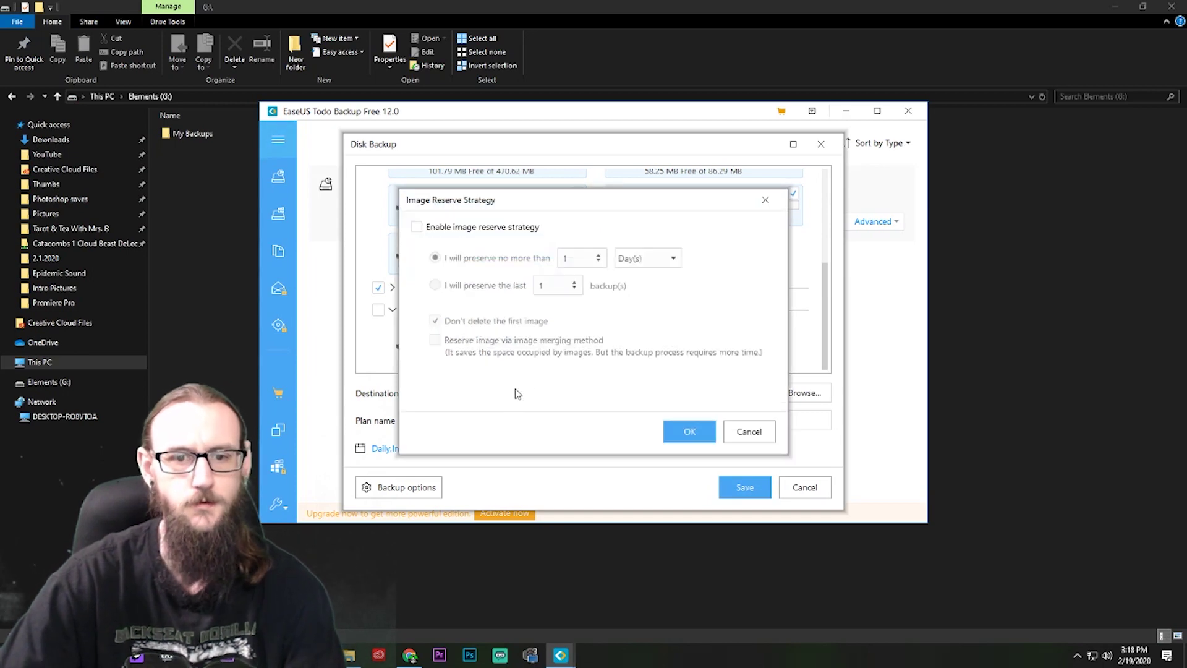
pyautogui.click(416, 229)
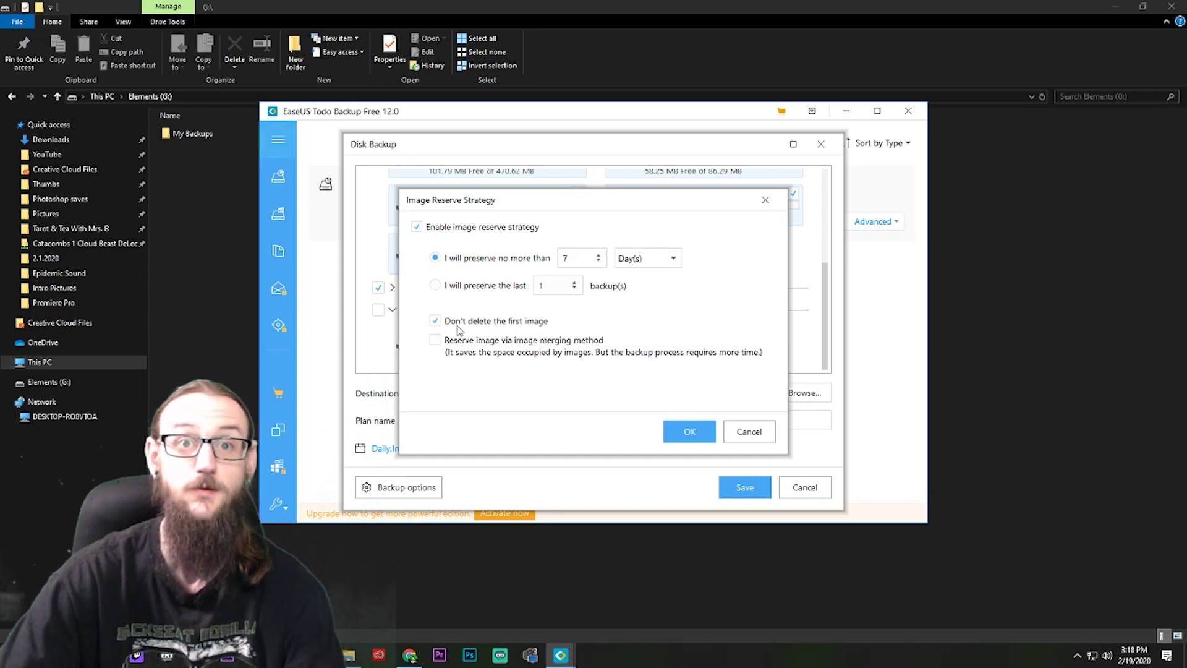
pyautogui.click(690, 436)
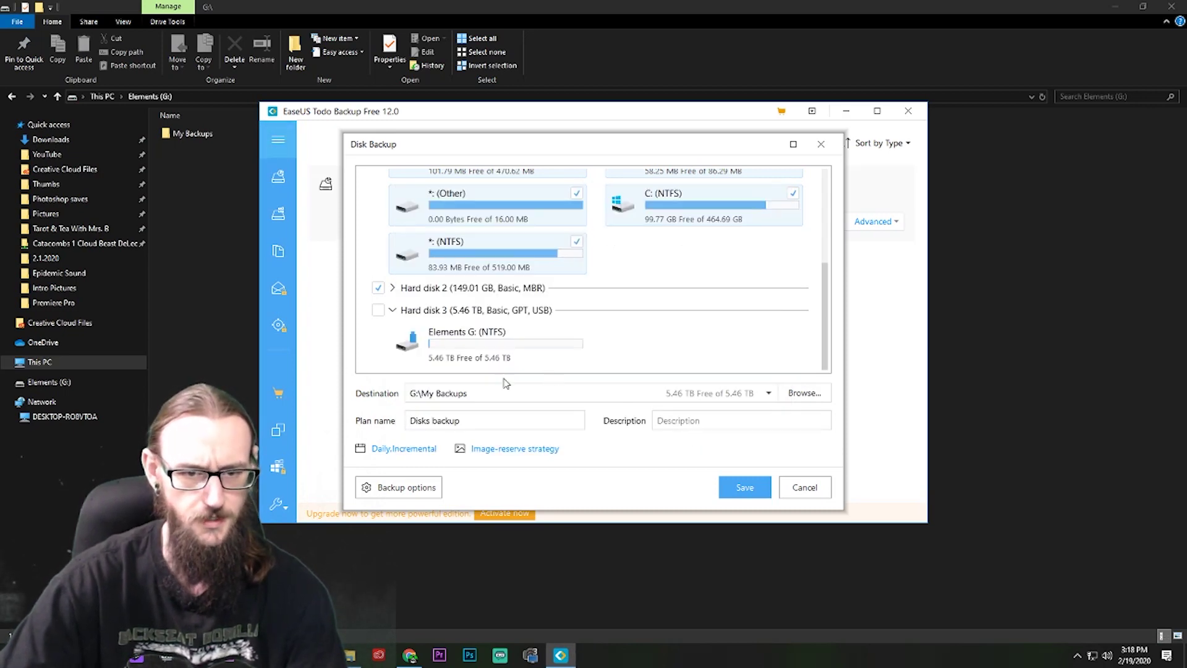
pyautogui.click(421, 452)
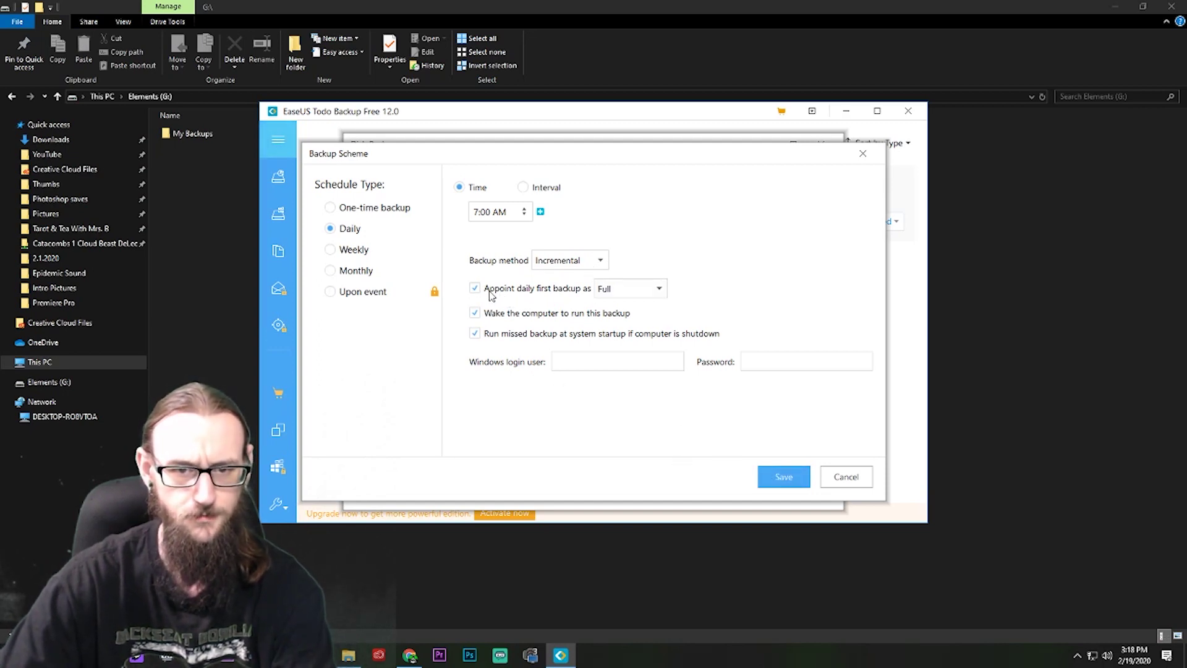
# Re-save the Daily schedule, leave Backup options unchanged, save the Disks backup plan and run it now.
pyautogui.click(784, 477)
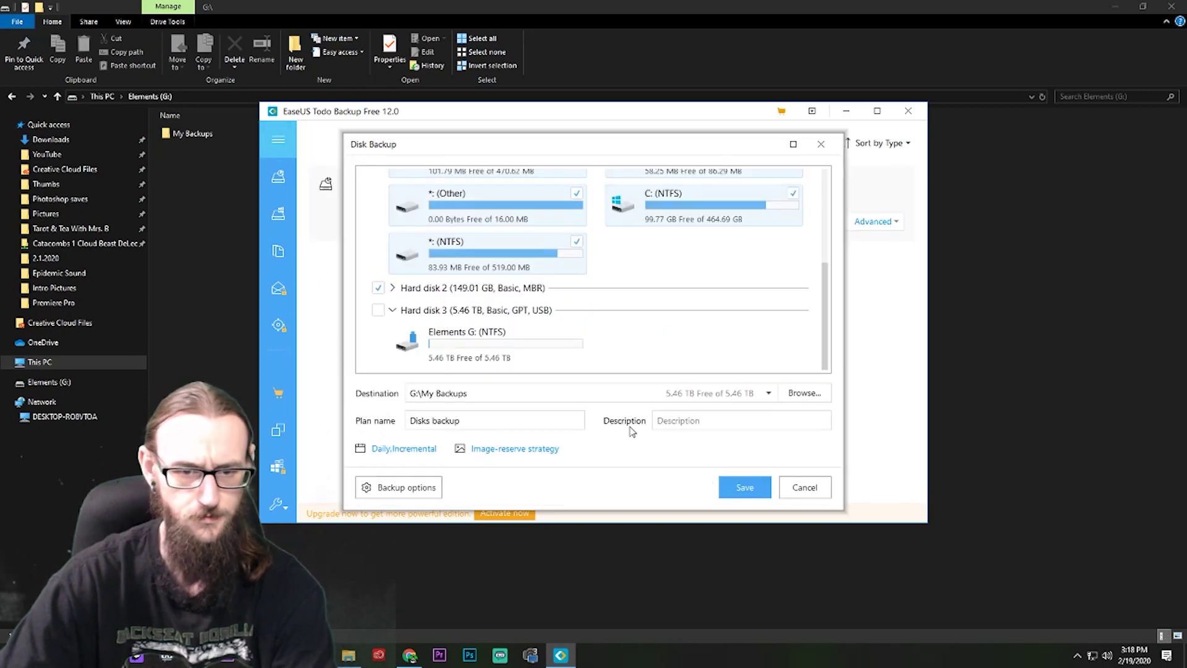
pyautogui.click(435, 485)
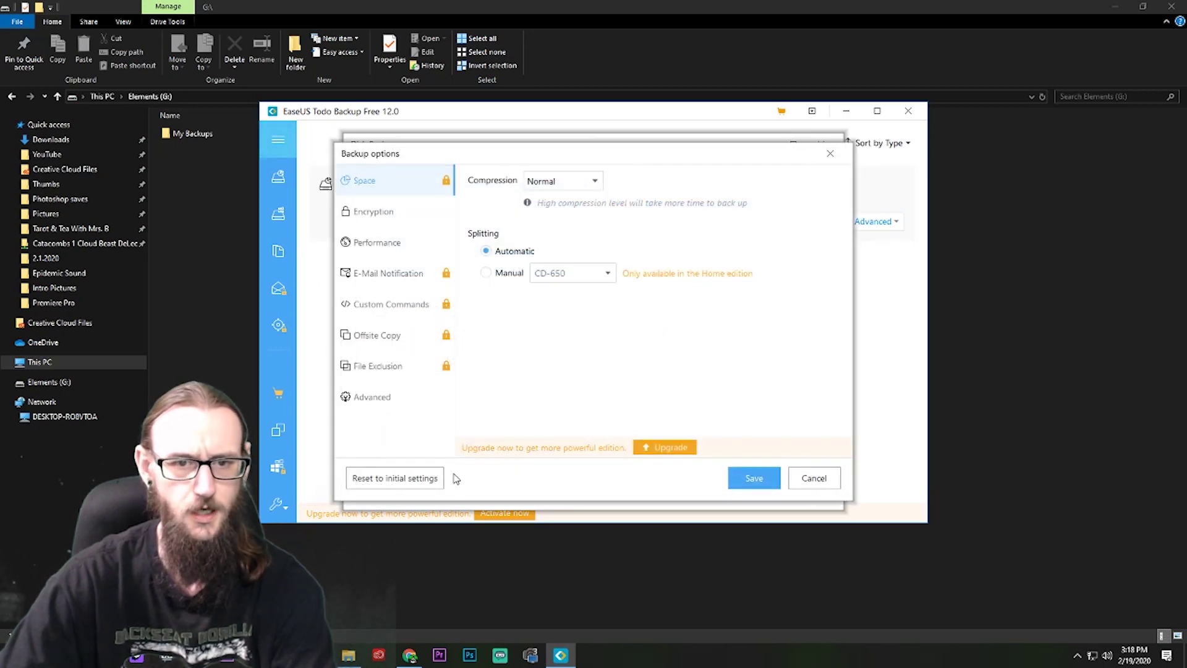
pyautogui.click(815, 479)
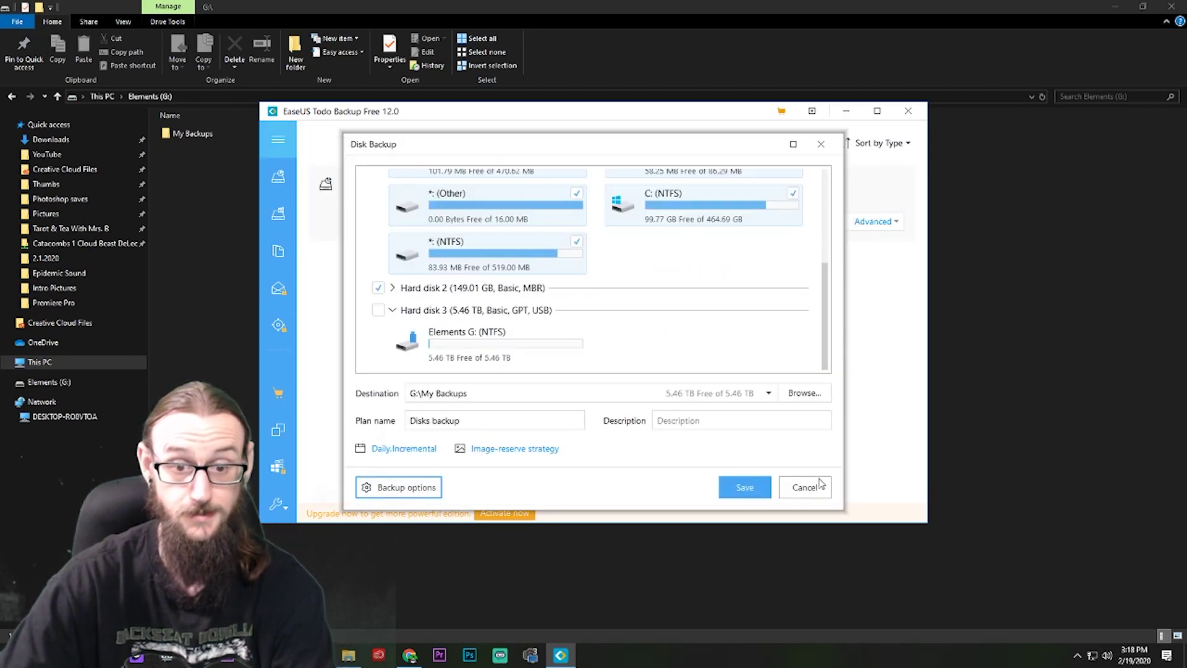
pyautogui.click(741, 488)
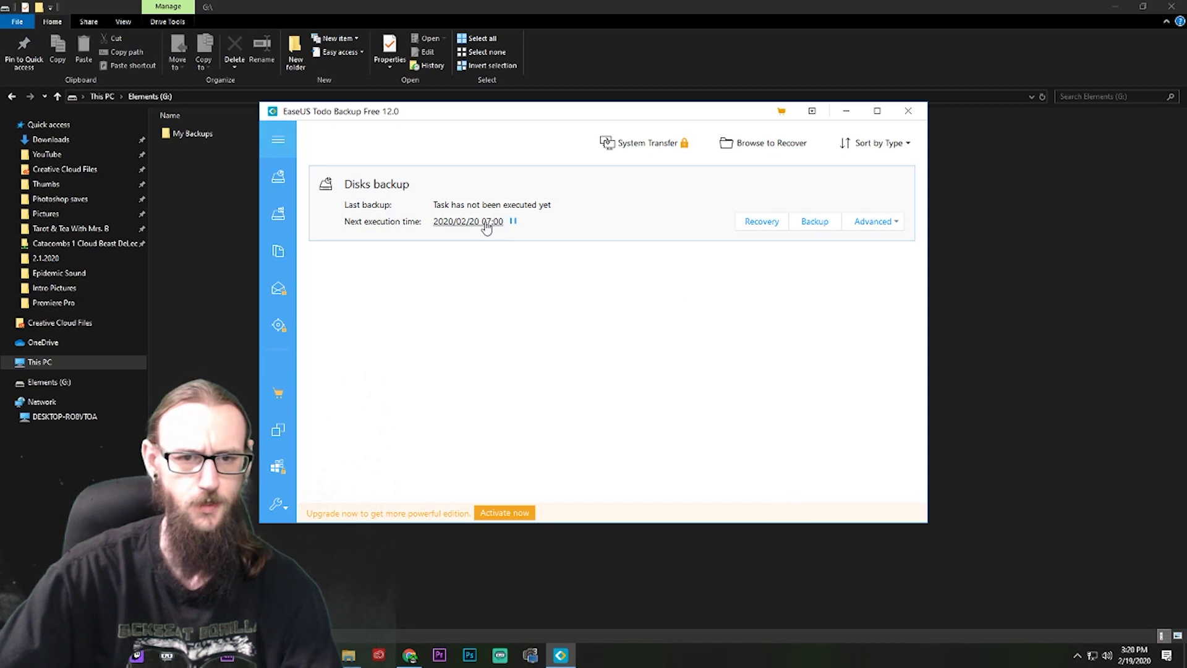
pyautogui.click(815, 223)
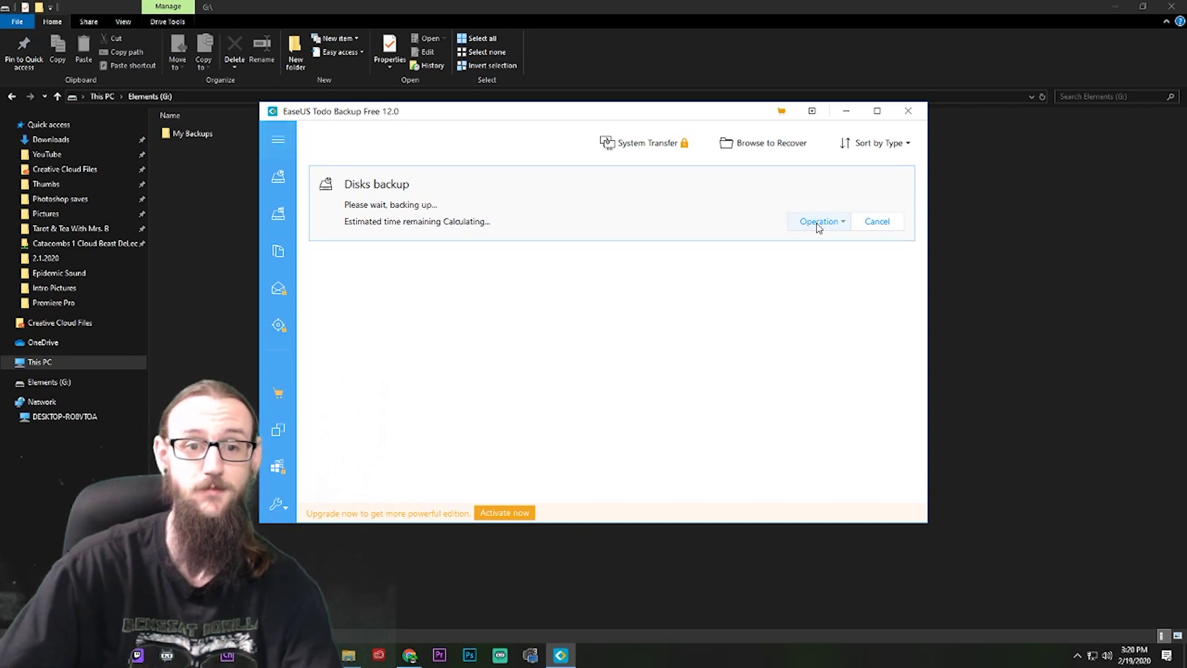